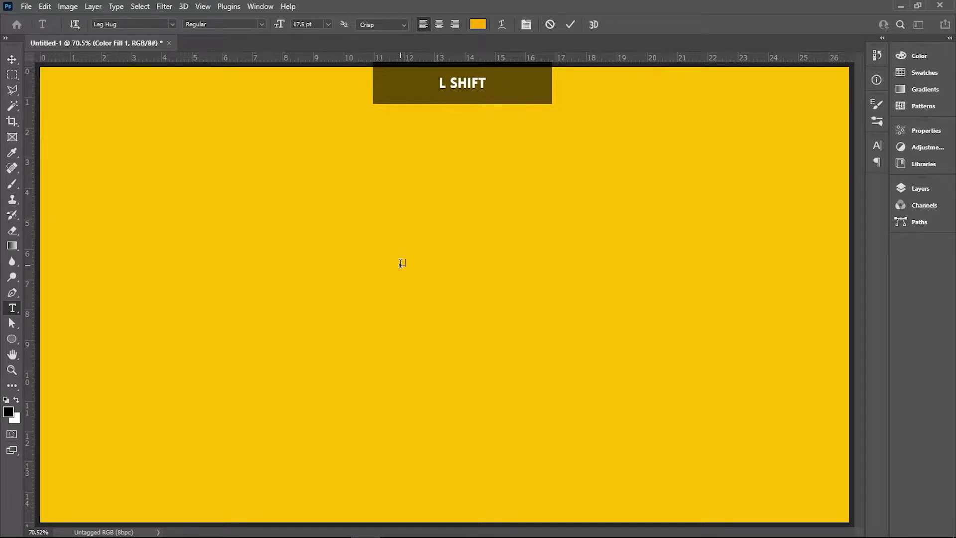
- Add the text HALFTONE to the canvas, scale it up to about 3290% and place it around the canvas centre
text(T)
click(11, 60)
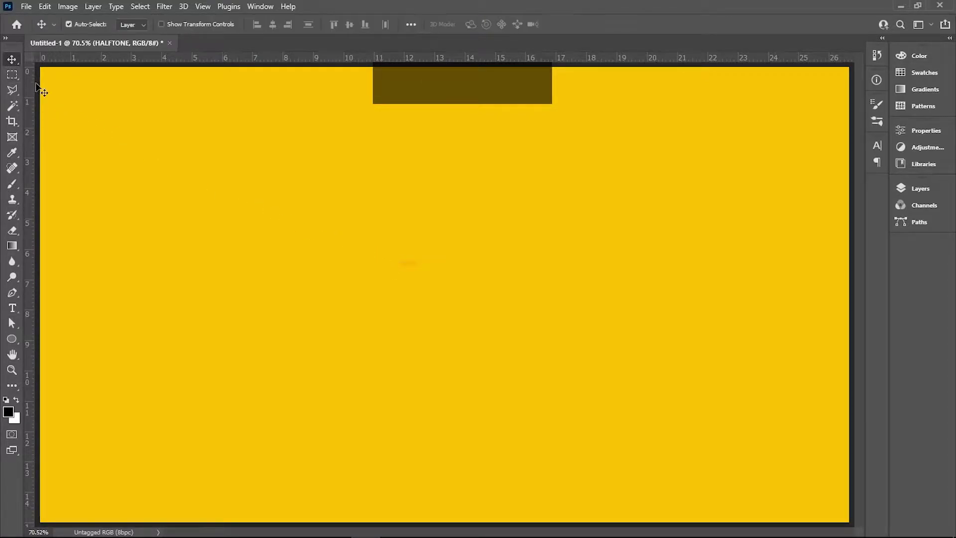
key(ctrl+t)
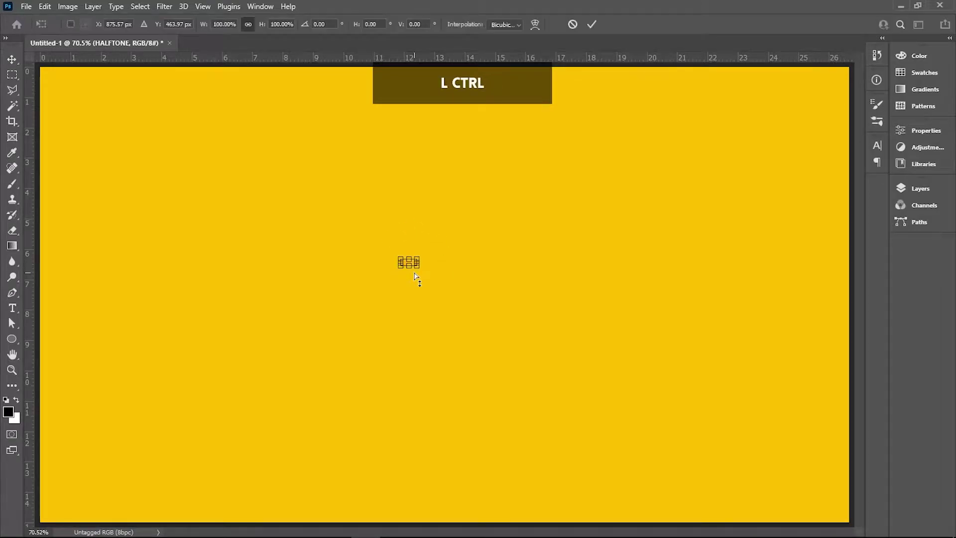
drag(421, 270, 692, 376)
drag(439, 326, 478, 359)
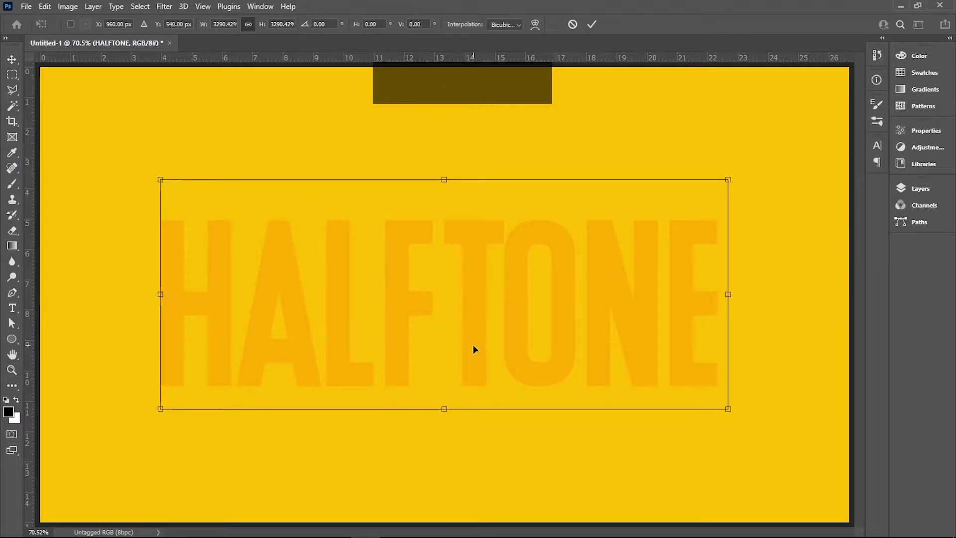
key(Return)
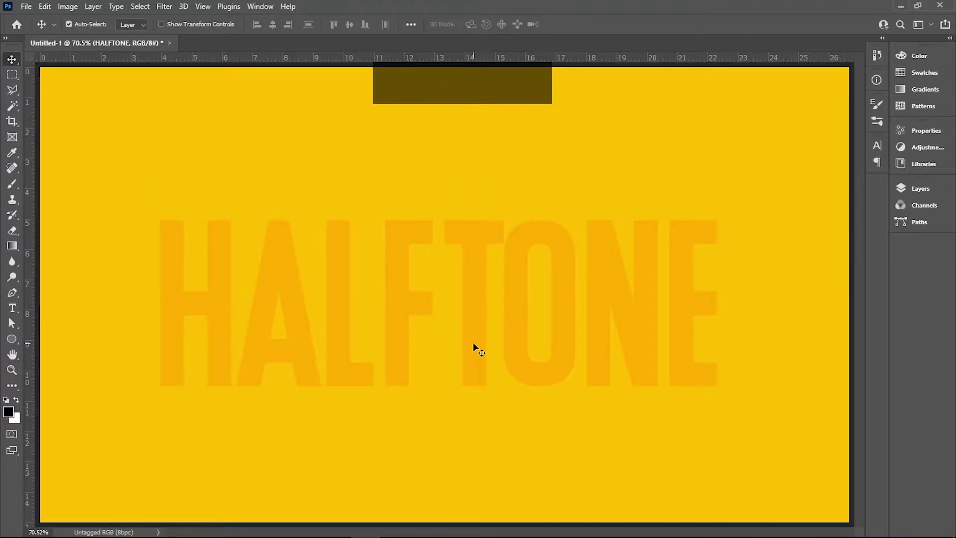
- Recolour the whole HALFTONE text with the black foreground colour and commit the text edit
double_click(432, 310)
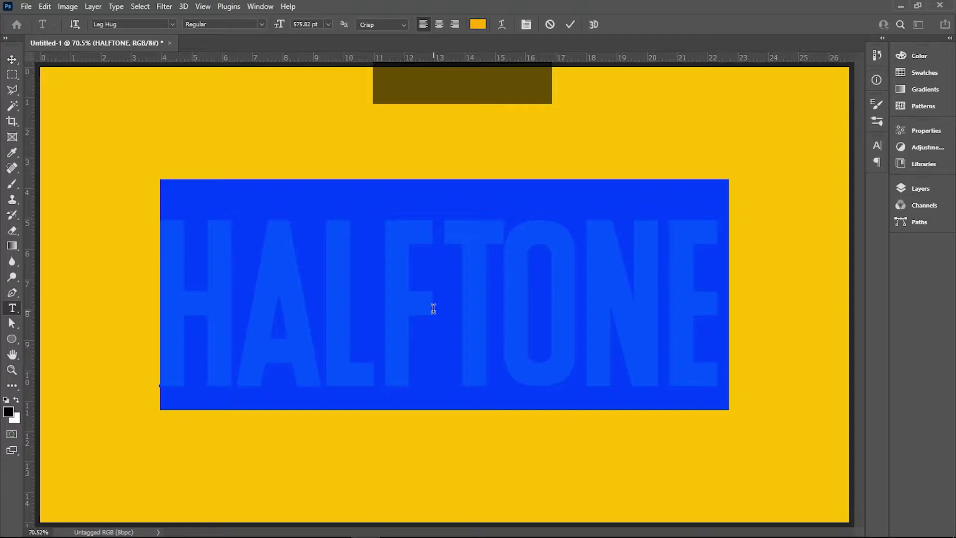
click(10, 406)
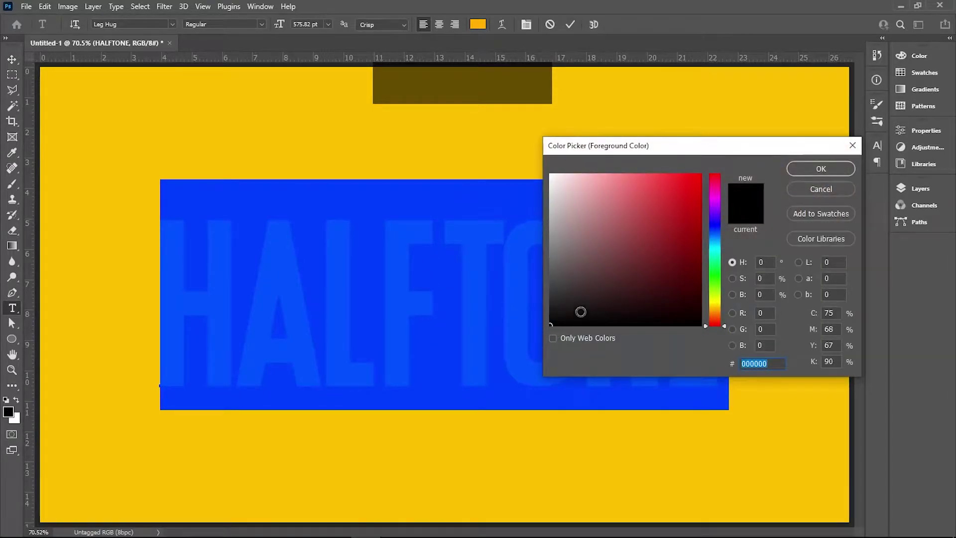
click(821, 169)
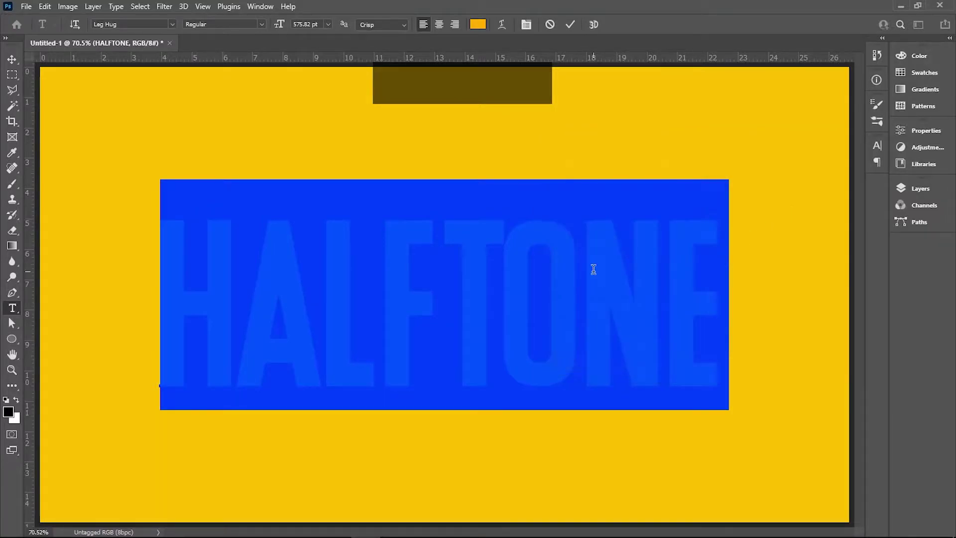
key(ctrl+h)
click(22, 64)
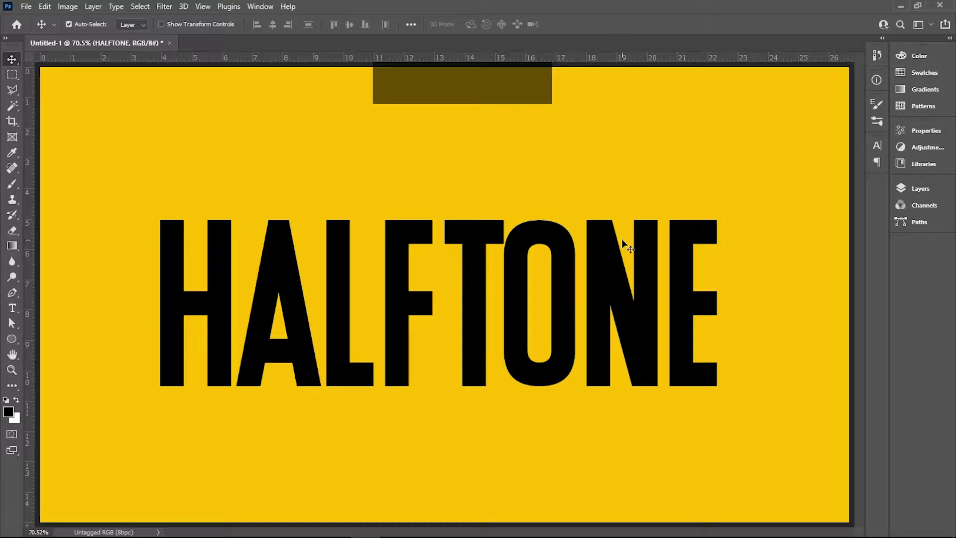
- Load the outline of the HALFTONE text layer as a selection and create a new empty layer above it
click(902, 189)
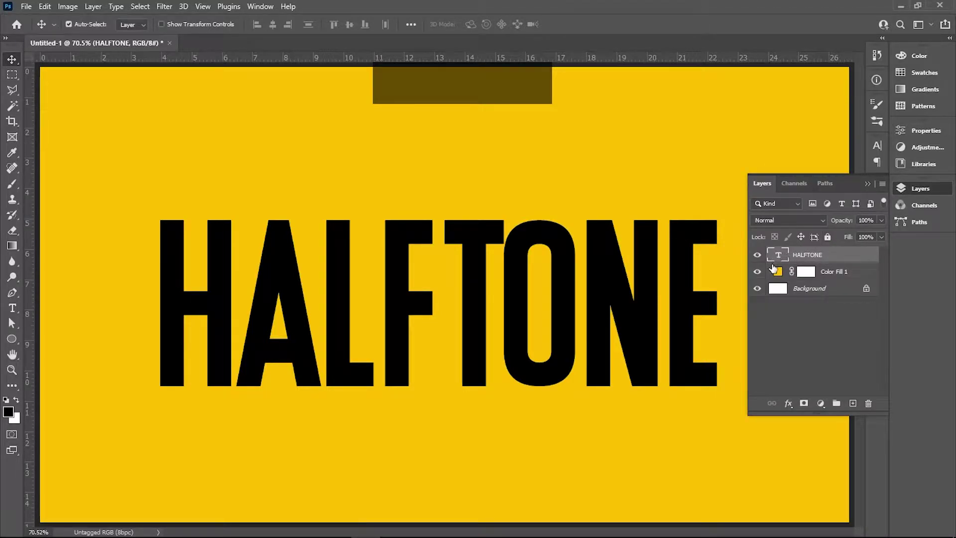
key(ctrl)
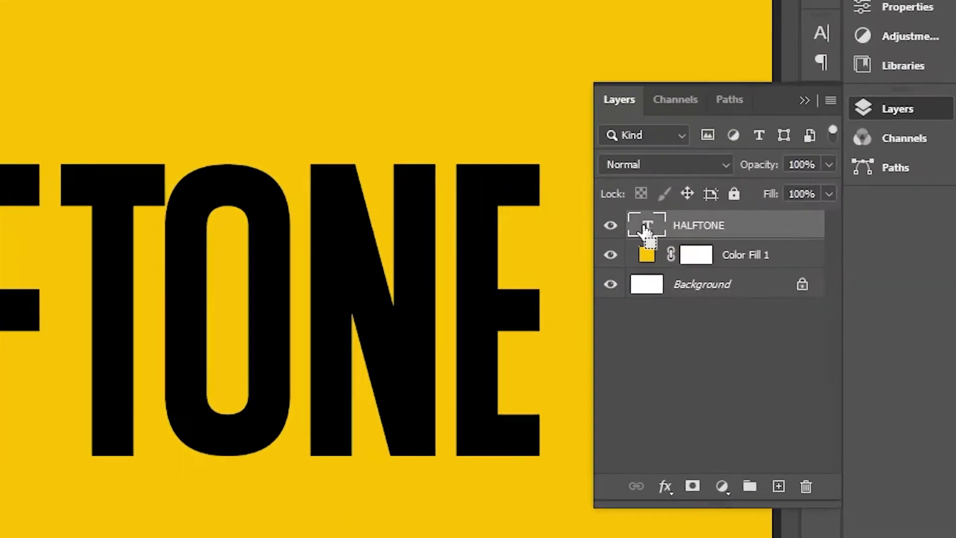
ctrl+click(649, 225)
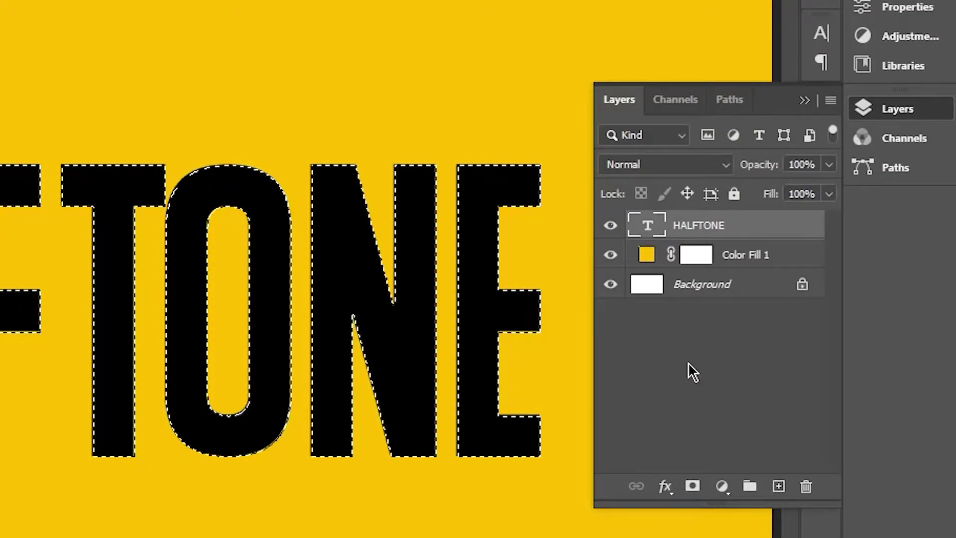
click(778, 486)
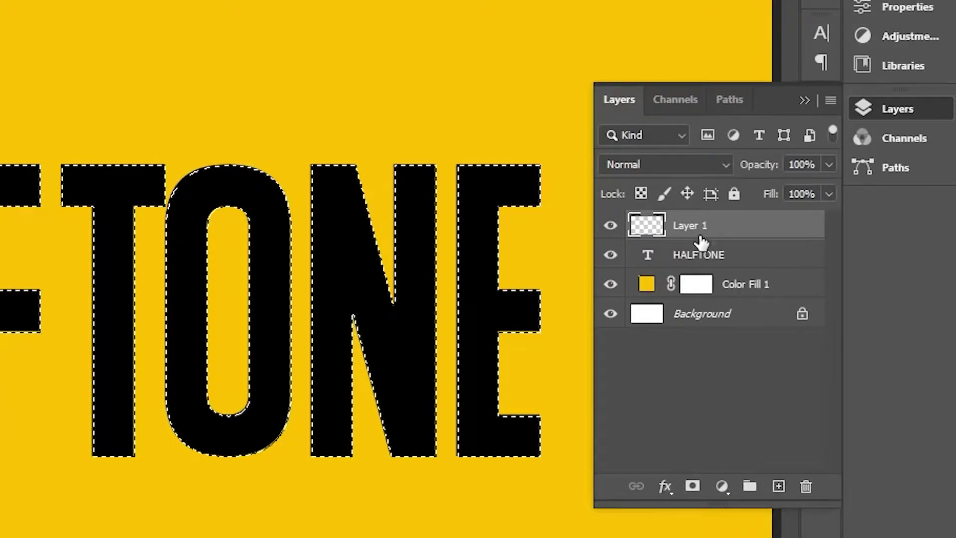
click(804, 101)
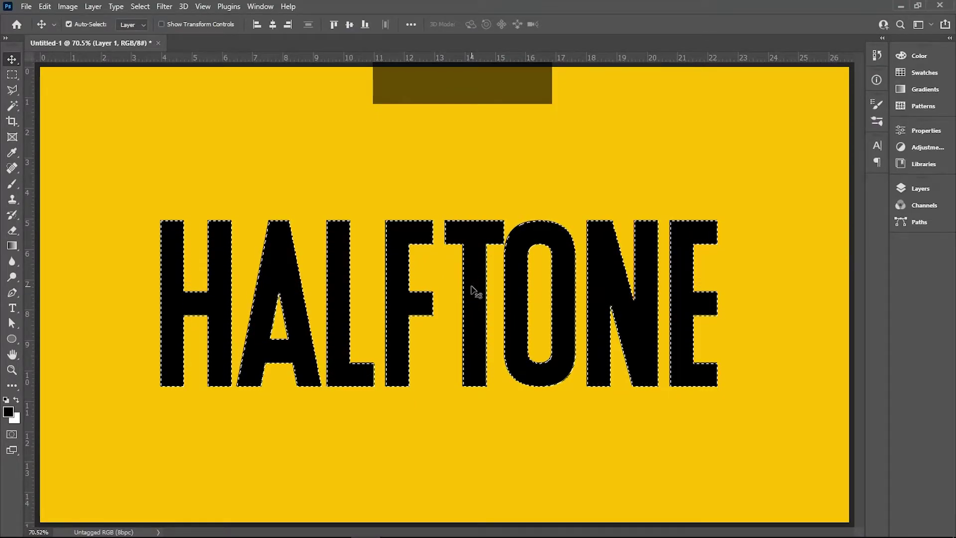
- Fill the letter selection on the new layer with a vertical black-to-white linear gradient from the letters' top edge to their bottom edge
click(12, 245)
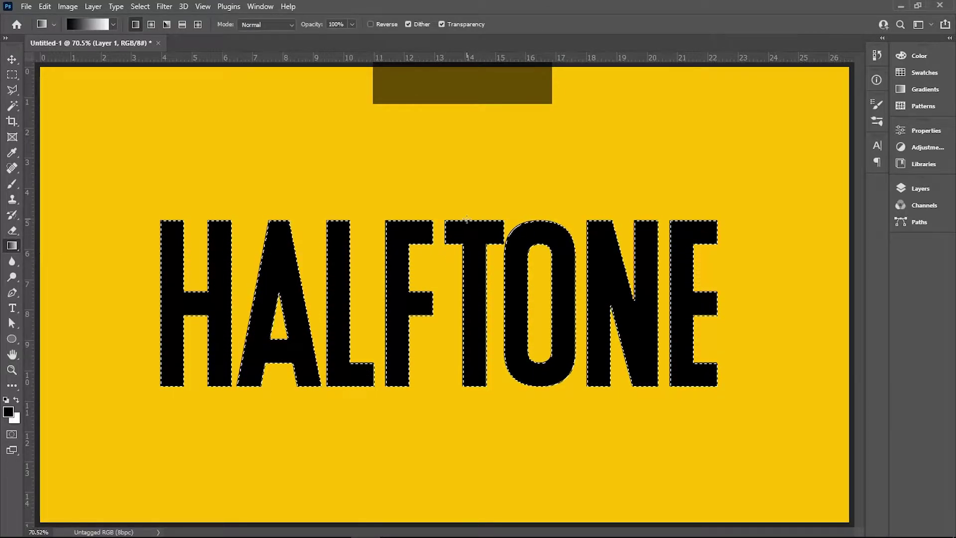
key(shift)
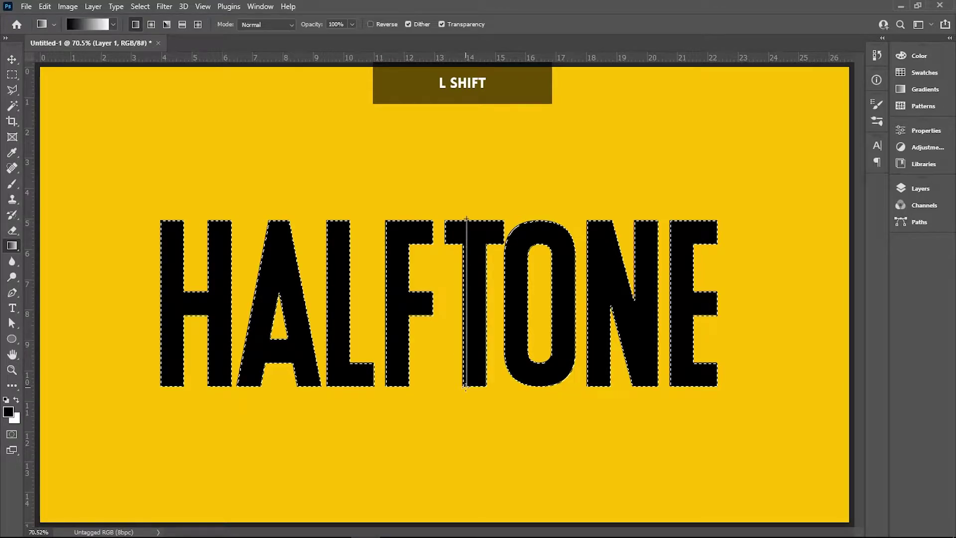
drag(465, 388, 465, 388)
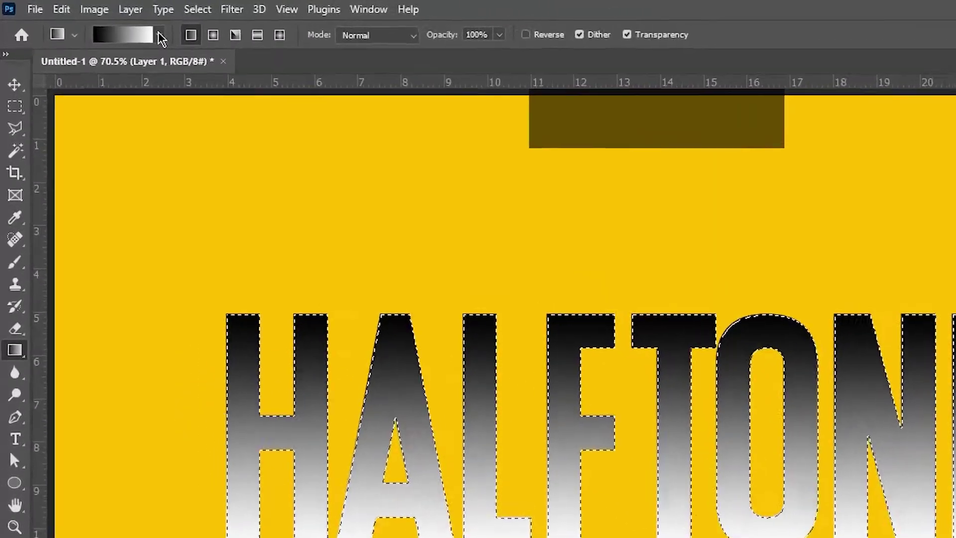
- Replace the gradient fill with the first Basics preset, drawn straight up from the letters' bottom edge to their top edge
click(160, 36)
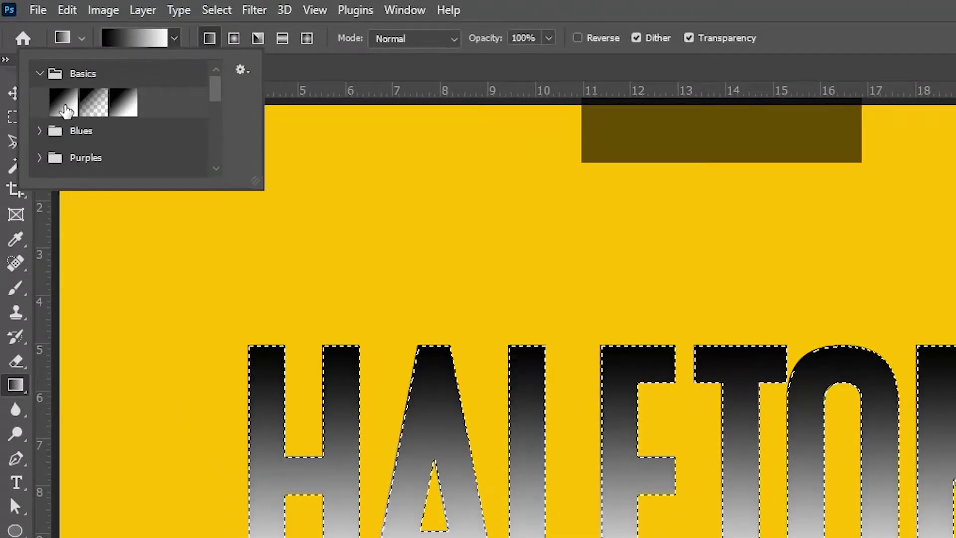
click(66, 107)
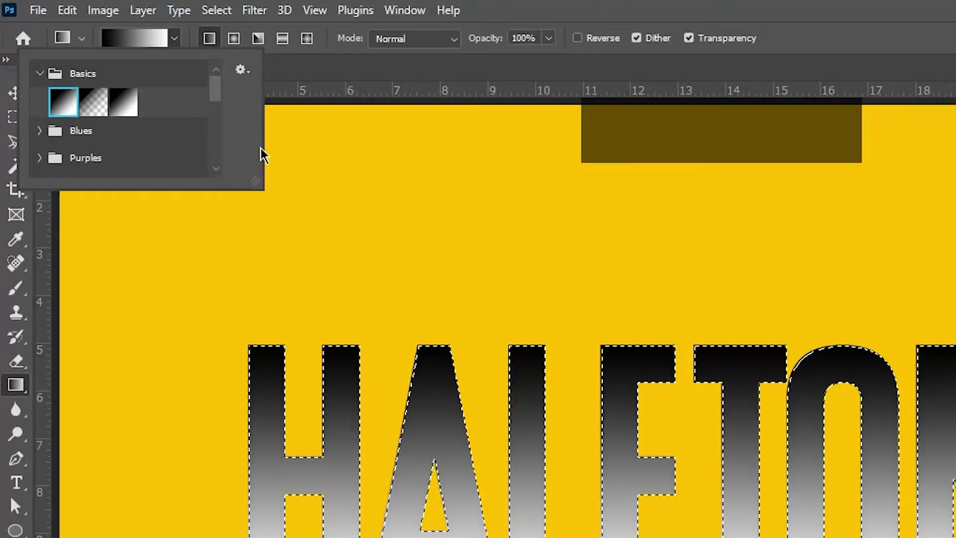
click(174, 39)
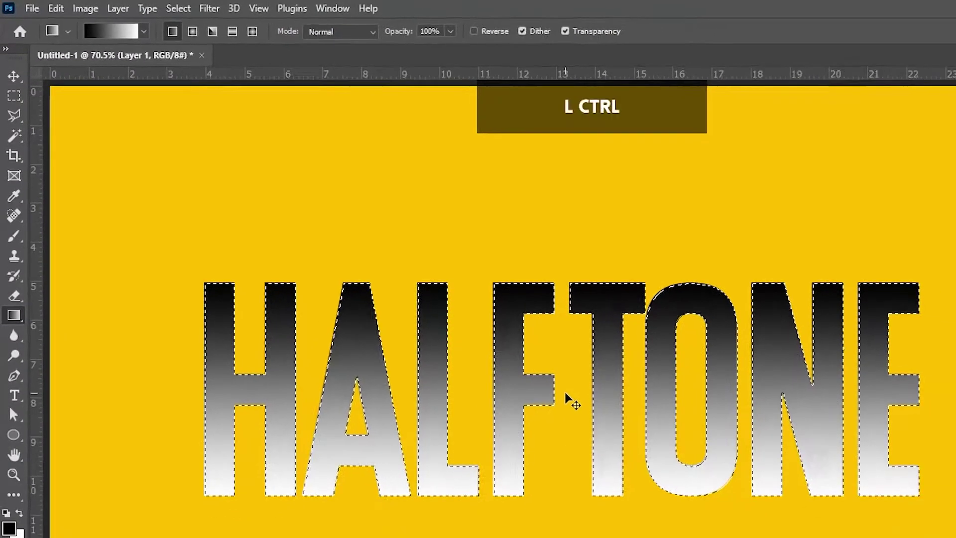
key(ctrl+z)
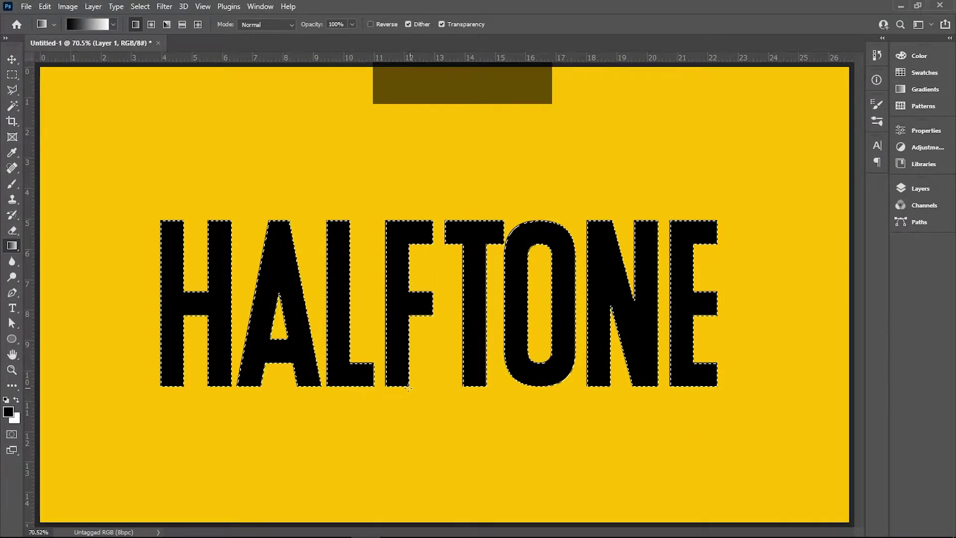
drag(406, 386, 405, 360)
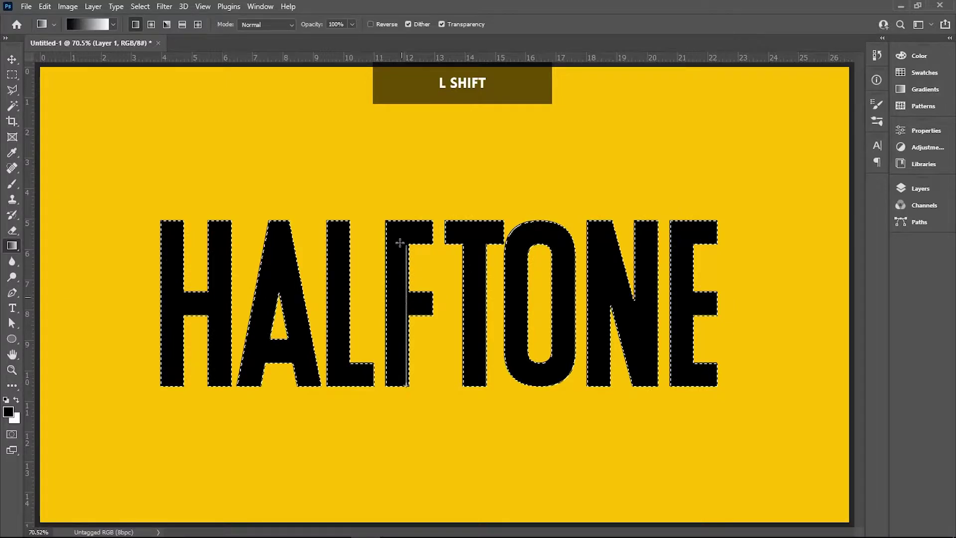
drag(402, 219, 402, 220)
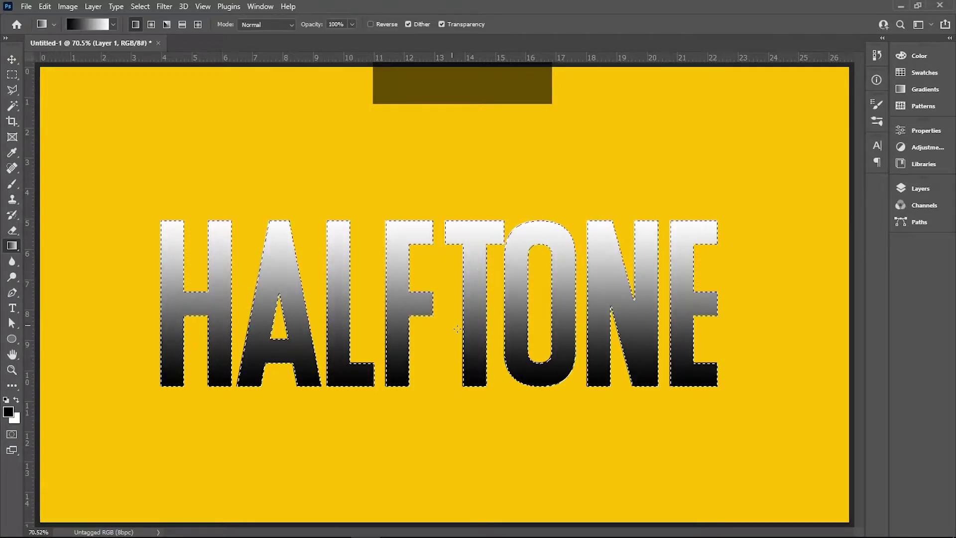
- Convert the gradient-filled Layer 1 to a Smart Object and hide the HALFTONE text layer
click(918, 191)
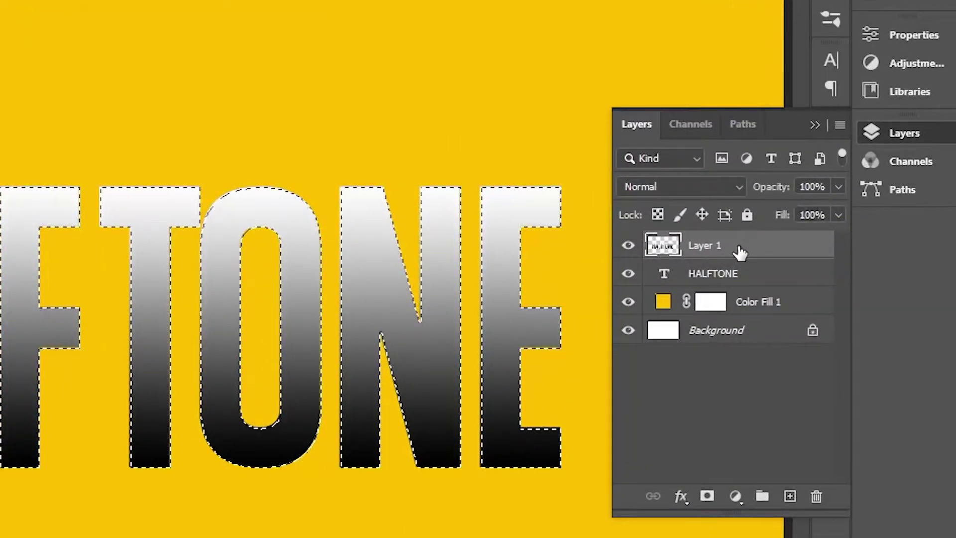
right_click(741, 253)
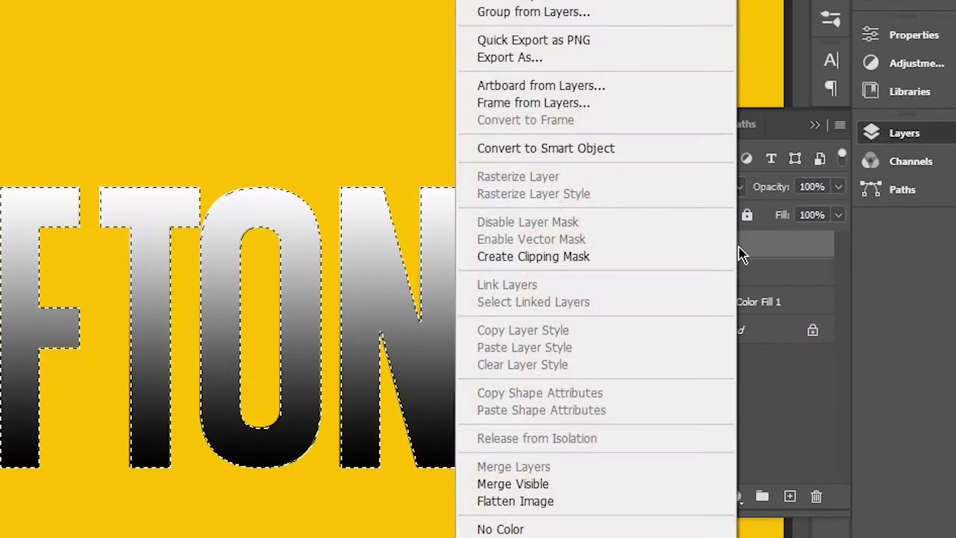
click(557, 147)
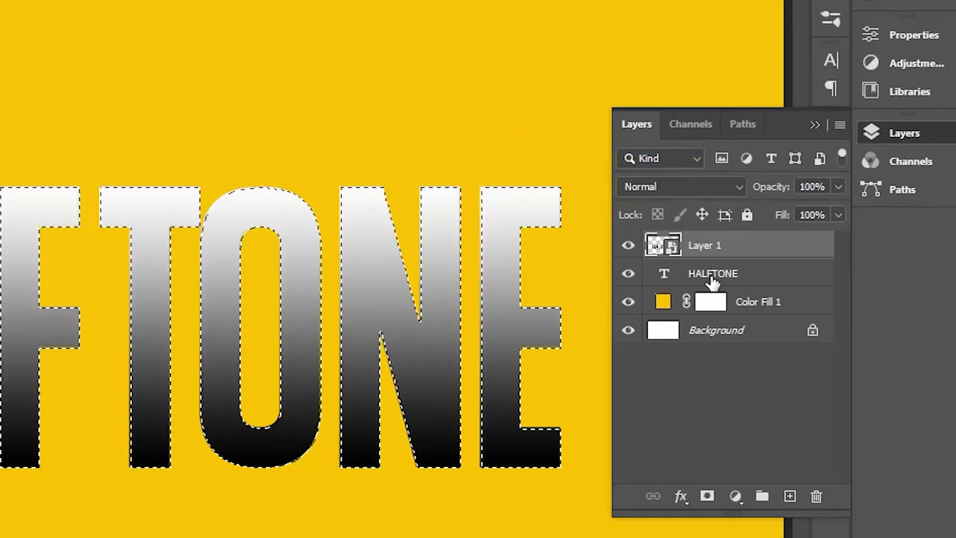
click(630, 274)
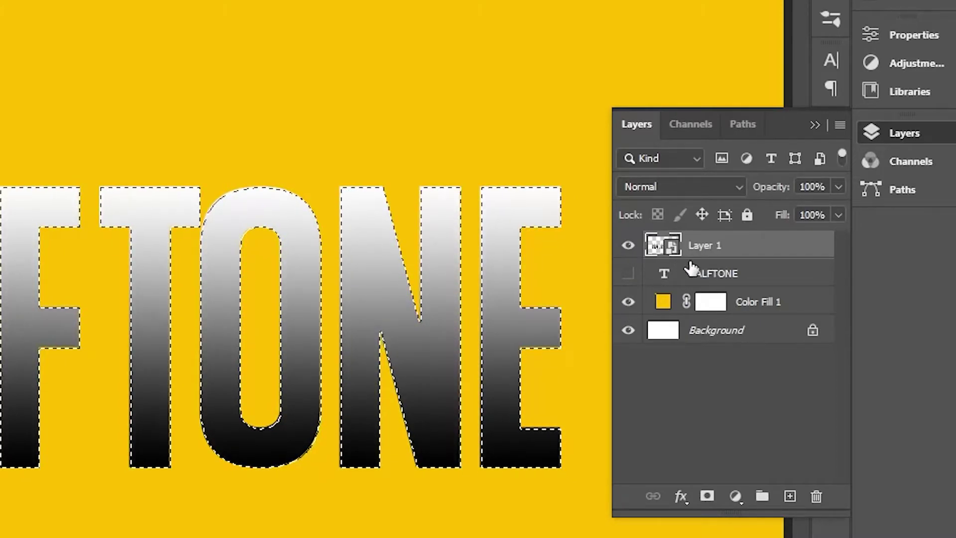
click(815, 126)
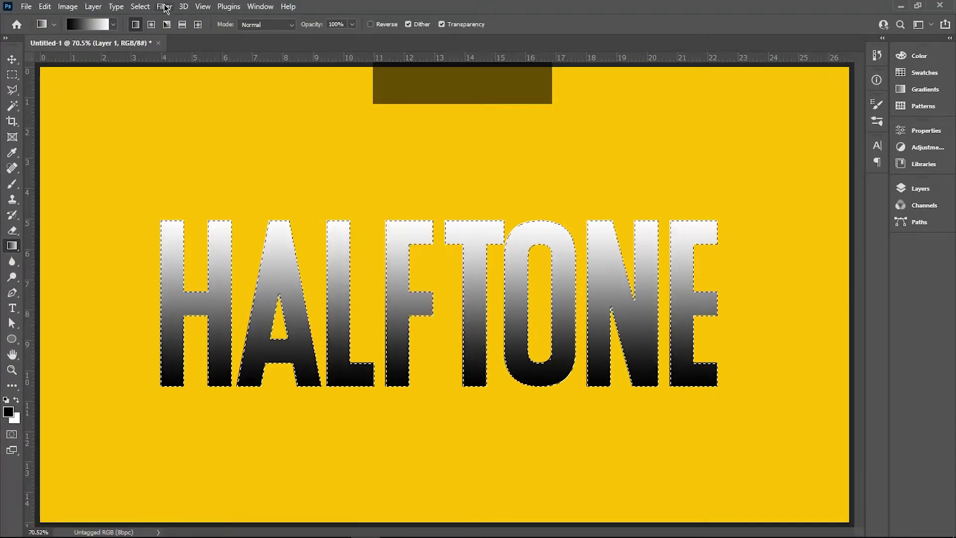
- Apply the Color Halftone filter to the gradient lettering with a maximum radius of 10 pixels
click(165, 6)
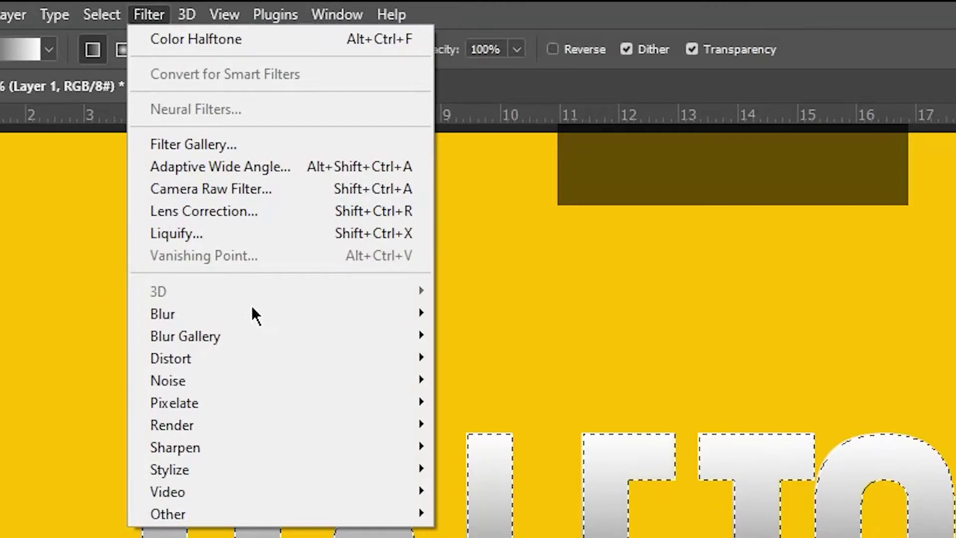
mouse_move(253, 401)
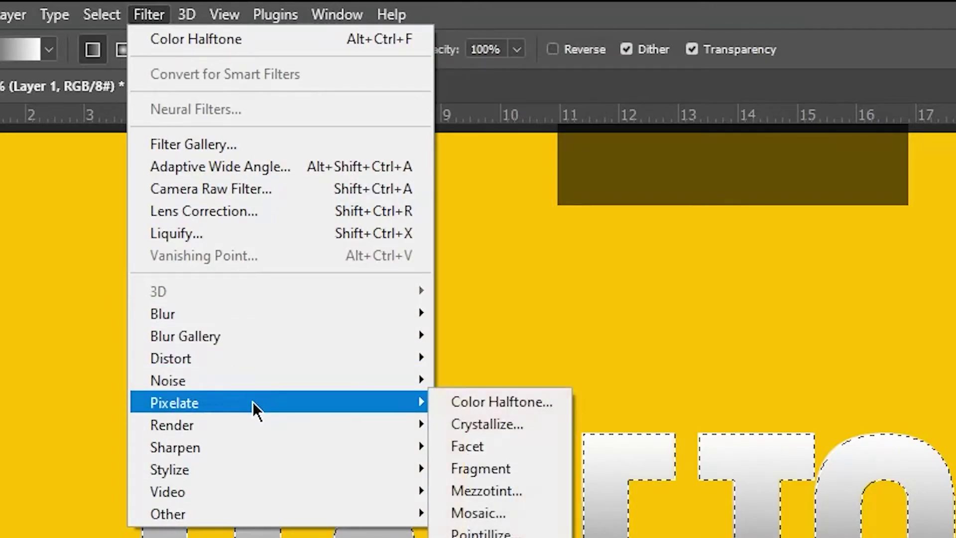
click(512, 402)
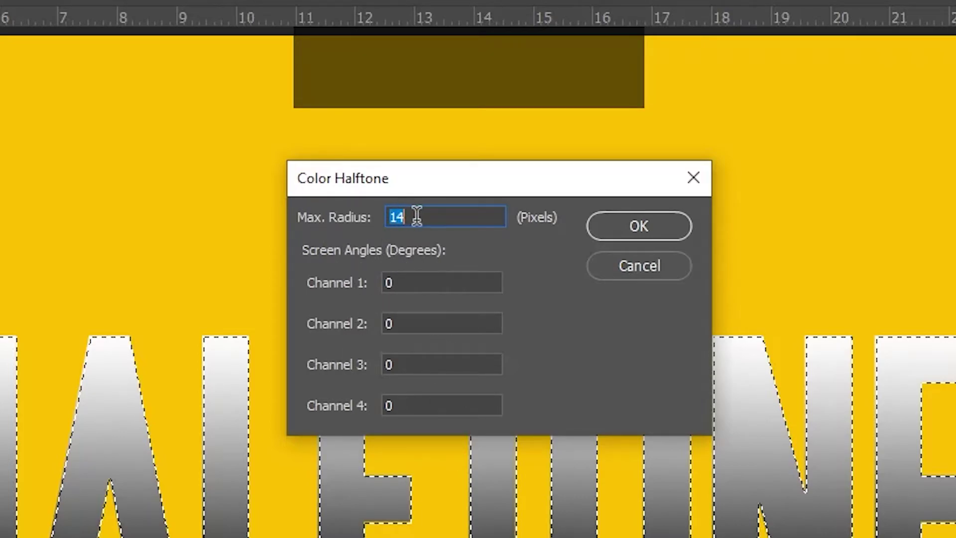
text(10)
click(626, 229)
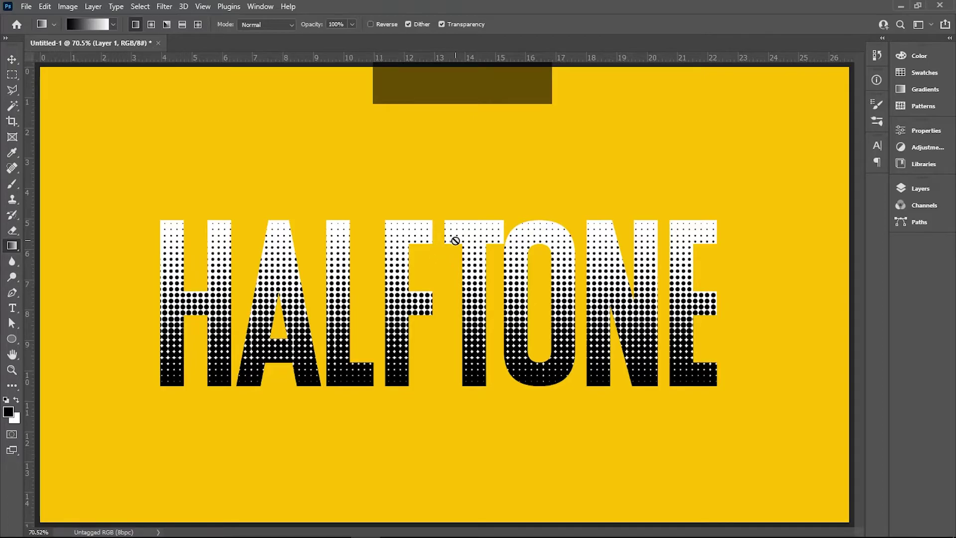
- Blend out Layer 1's white areas by splitting the This Layer white Blend If slider (Gray) to 0 / 255
click(920, 189)
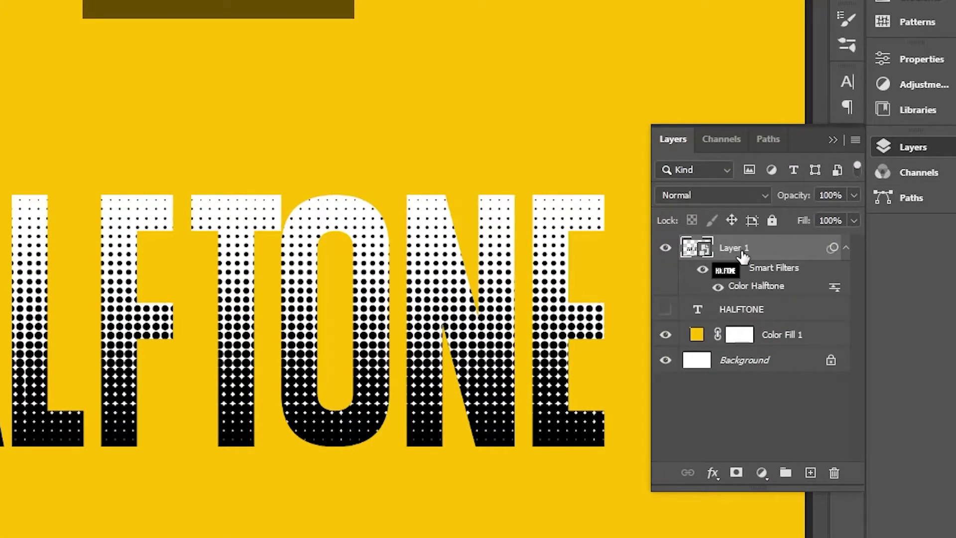
double_click(795, 254)
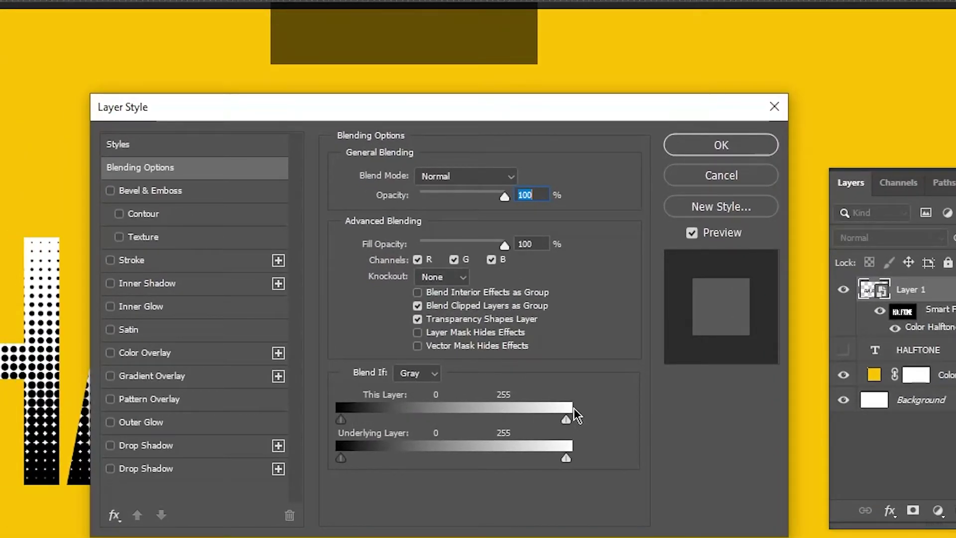
key(alt)
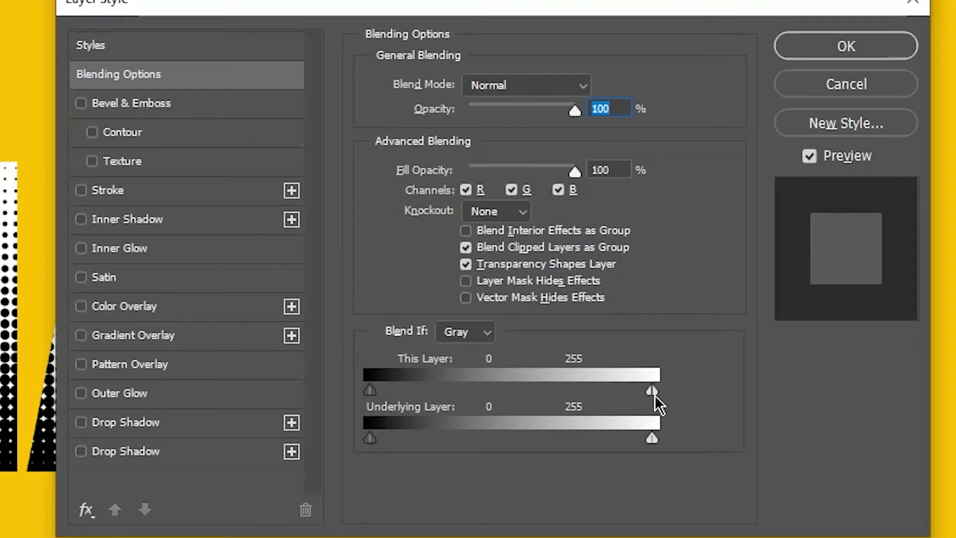
drag(649, 390, 577, 391)
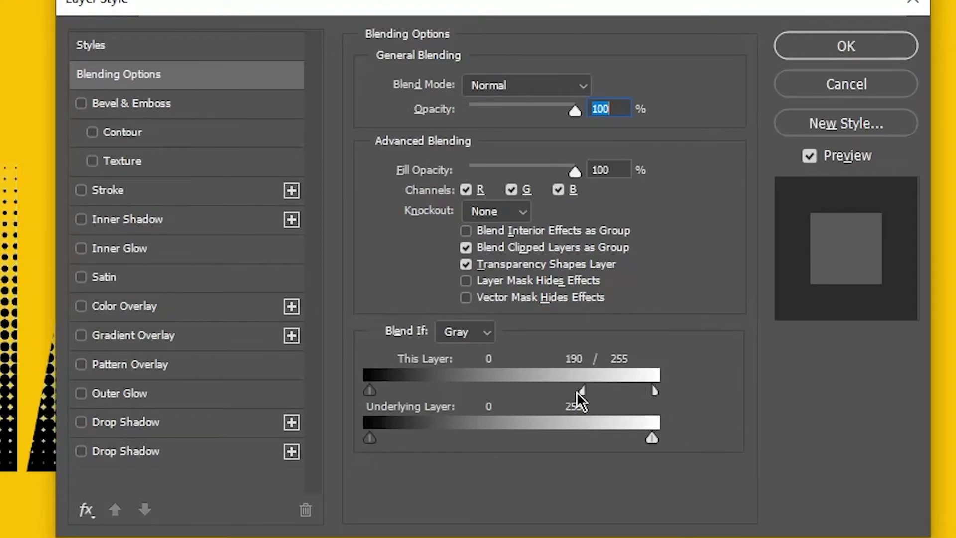
drag(452, 389, 324, 386)
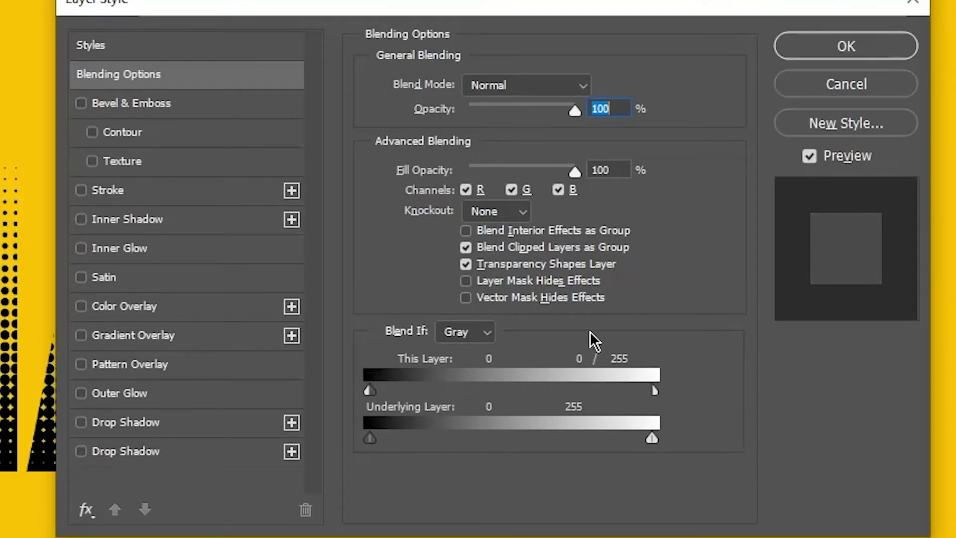
click(828, 53)
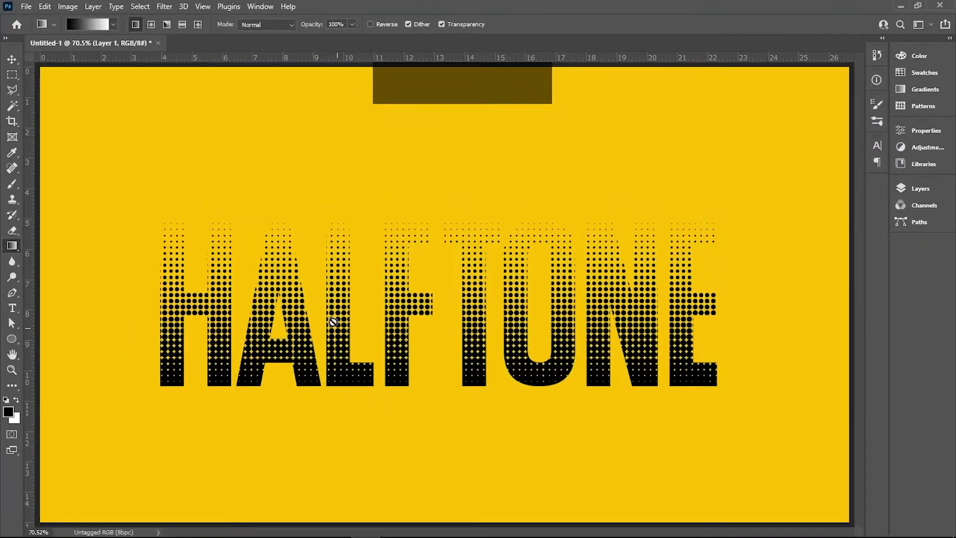
- Examine the halftone dots up close across the whole HALFTONE lettering, ending with the full canvas in view
key(v)
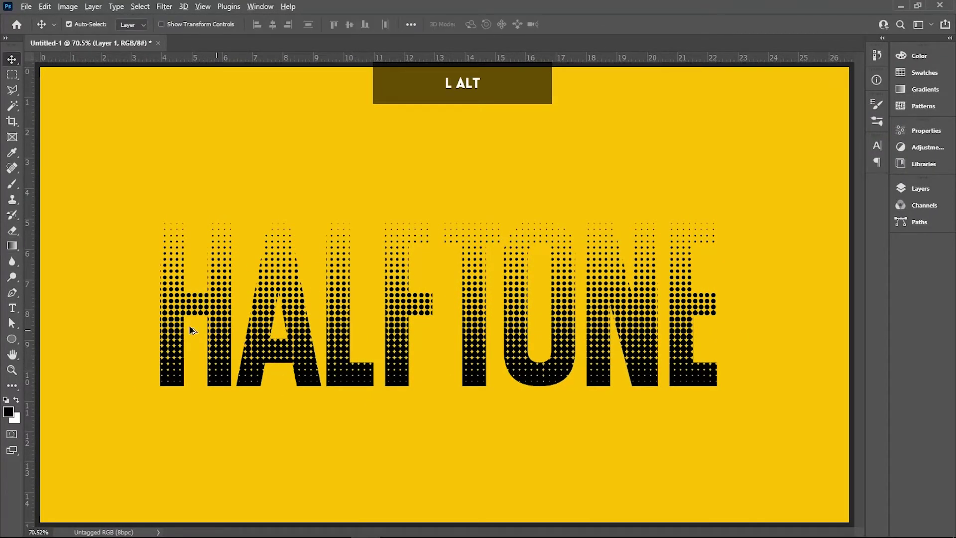
alt+scroll(174, 303, up, 3)
key(space)
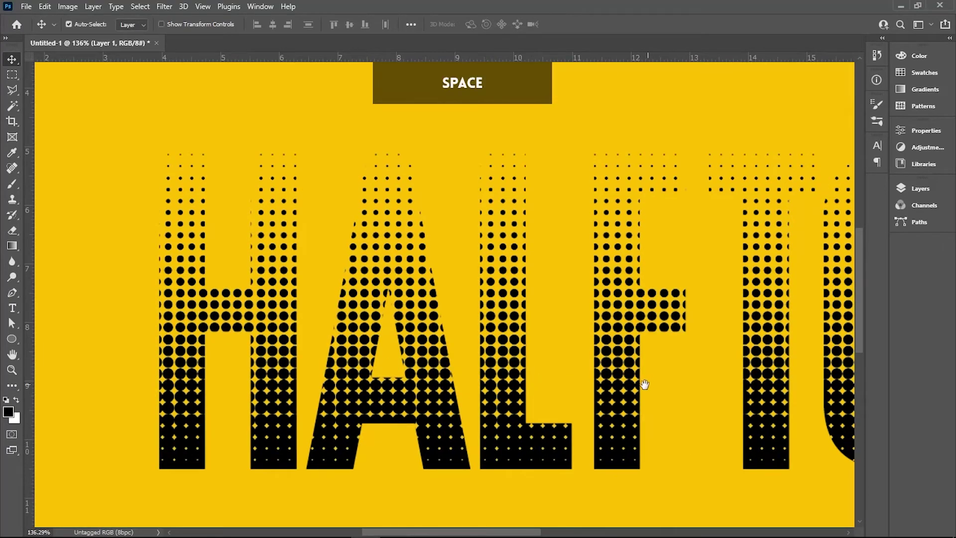
drag(646, 384, 512, 384)
drag(647, 384, 516, 390)
drag(822, 377, 537, 377)
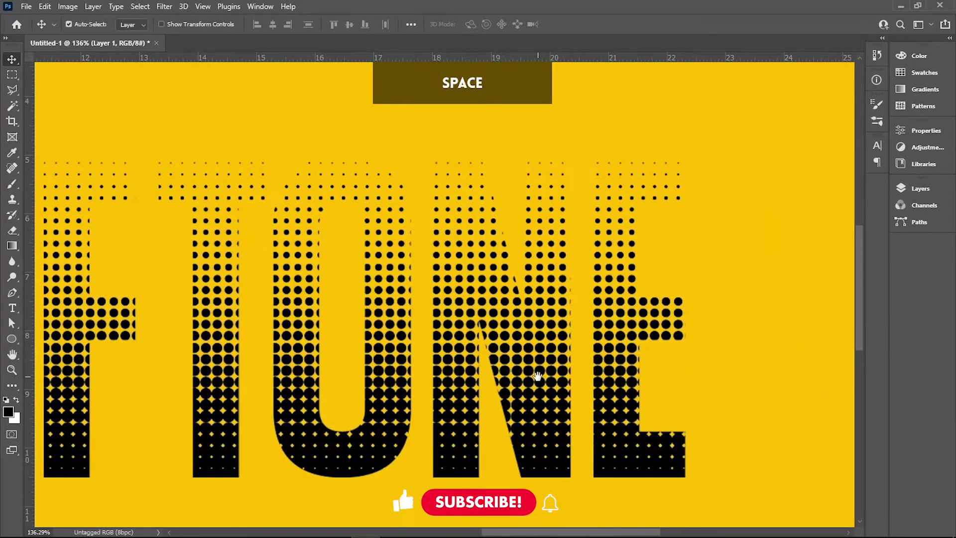
key(ctrl+minus)
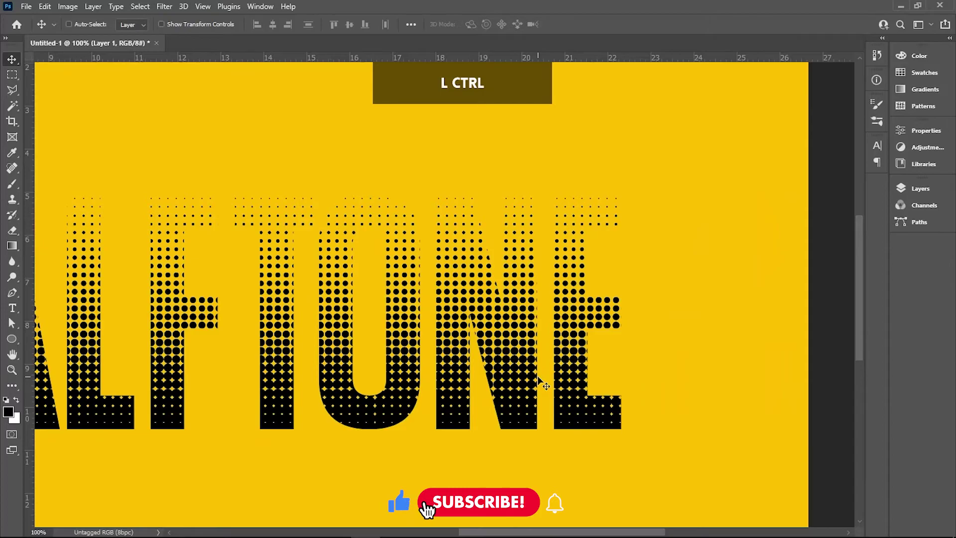
key(ctrl+0)
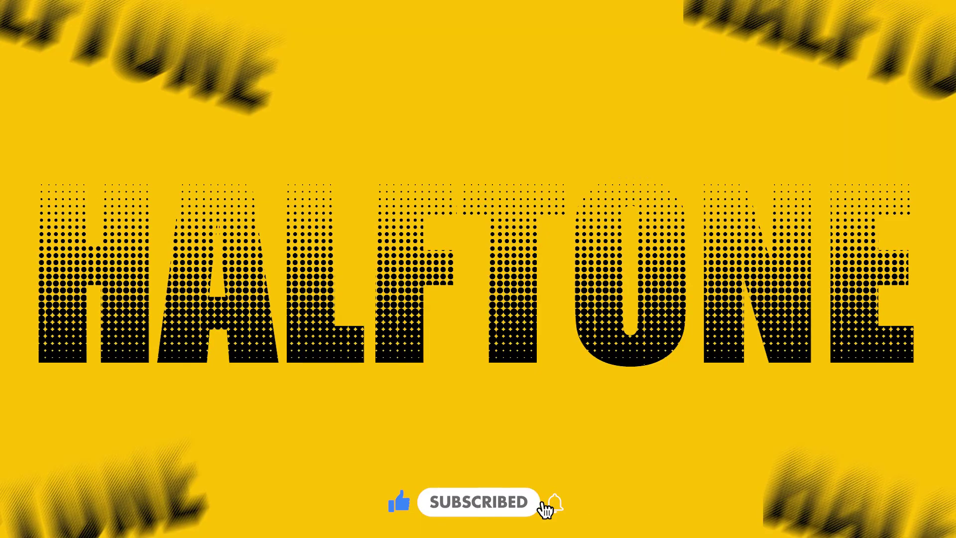